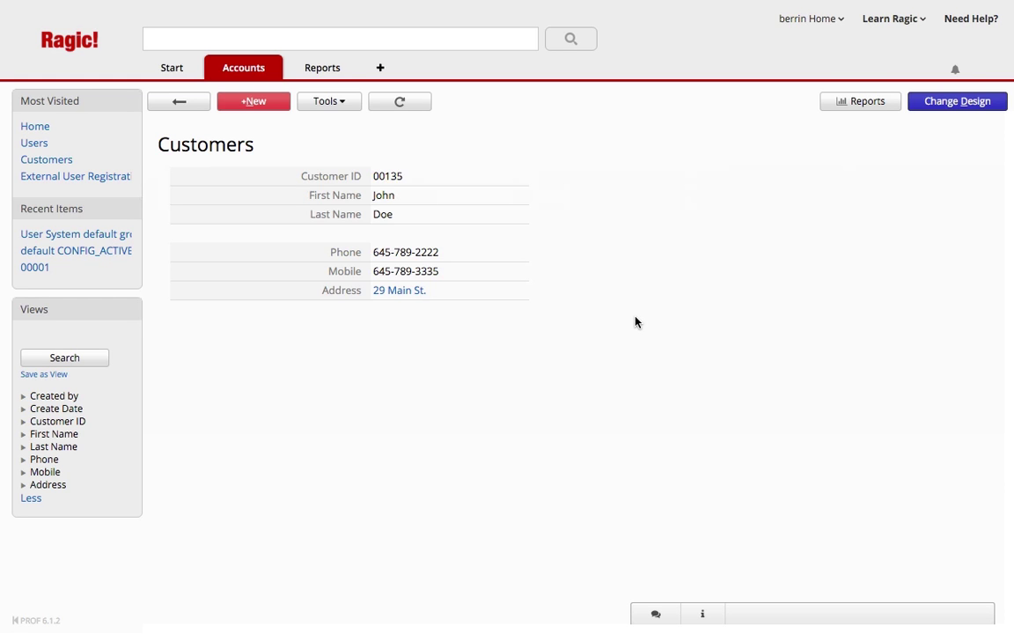
- In the Customers form design, add a 'Contact Summary' field in cell A9
{"action": "left_click", "coordinate": [920, 100]}
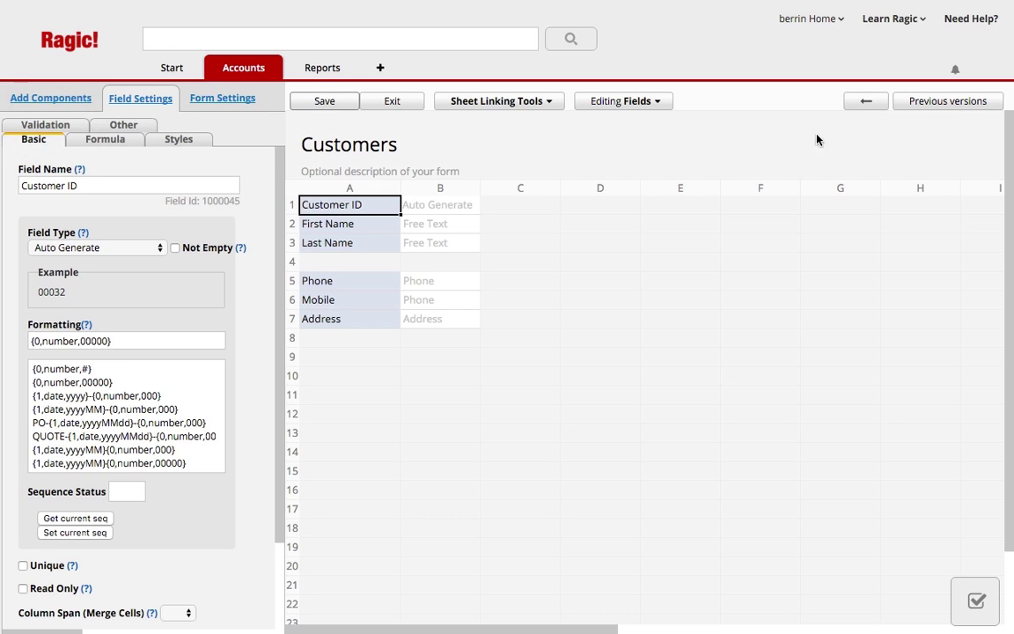
{"action": "left_click", "coordinate": [370, 362]}
{"action": "type", "text": "Contact Summary"}
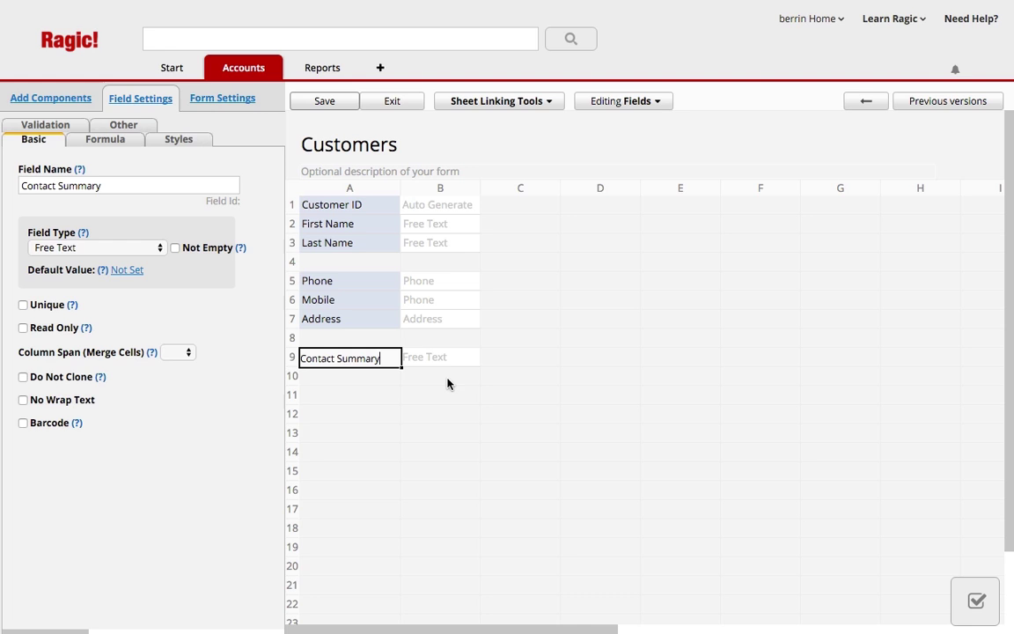
{"action": "left_click", "coordinate": [366, 374]}
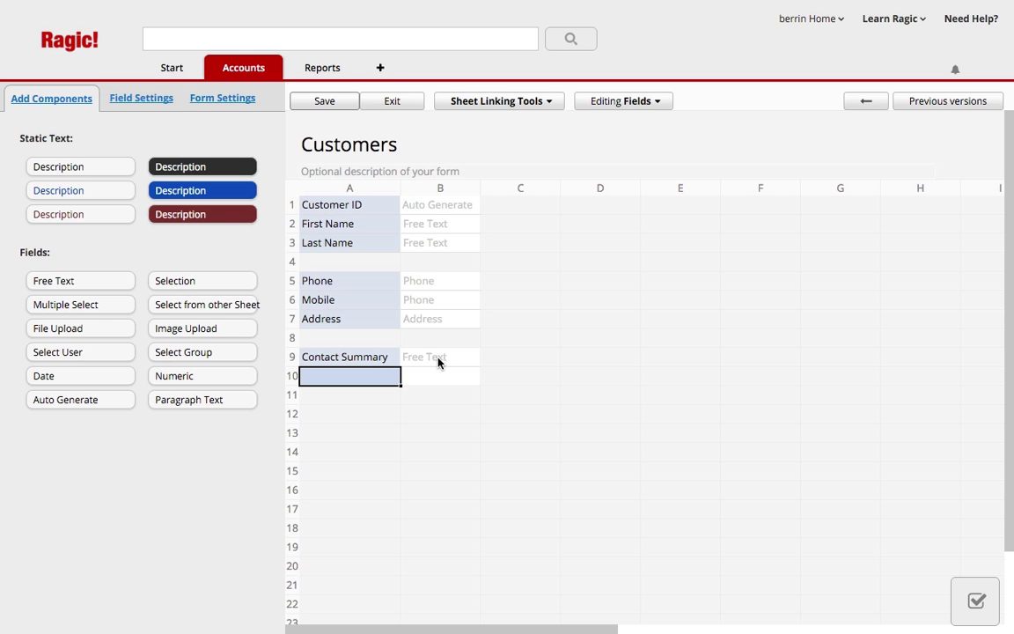
- Make row 9 a subtable header and name cell B9 'Type of Contact'
{"action": "left_click", "coordinate": [398, 357]}
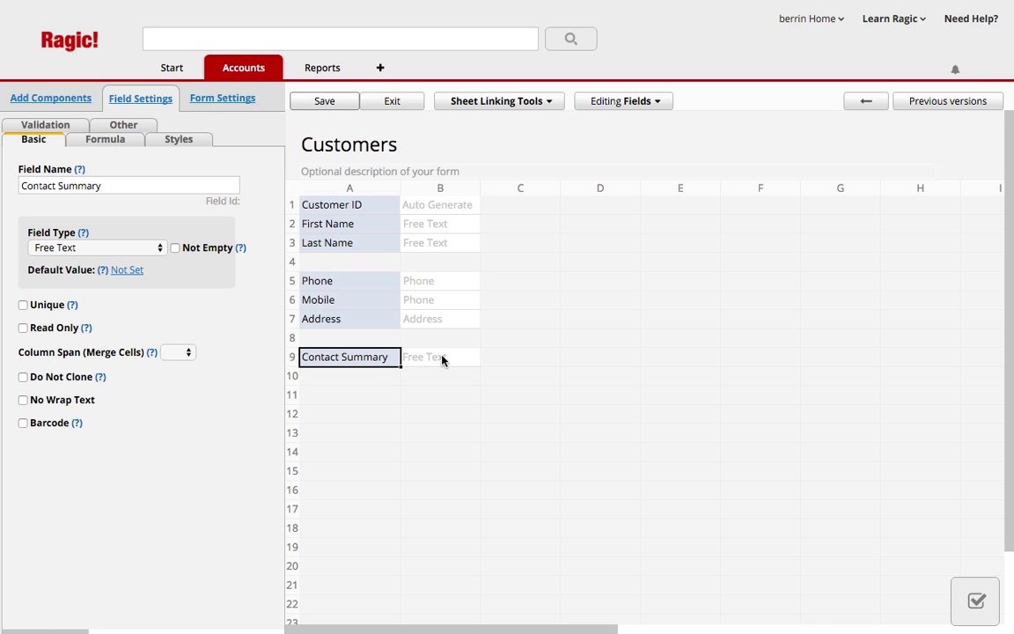
{"action": "right_click", "coordinate": [442, 359]}
{"action": "left_click", "coordinate": [428, 358]}
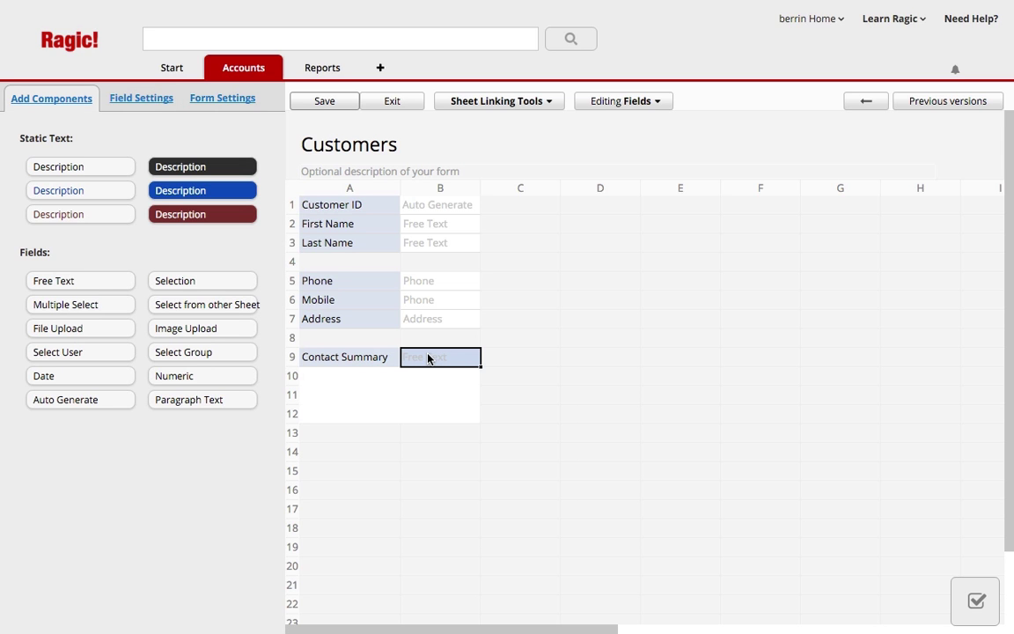
{"action": "left_click", "coordinate": [428, 358]}
{"action": "type", "text": "Type of"}
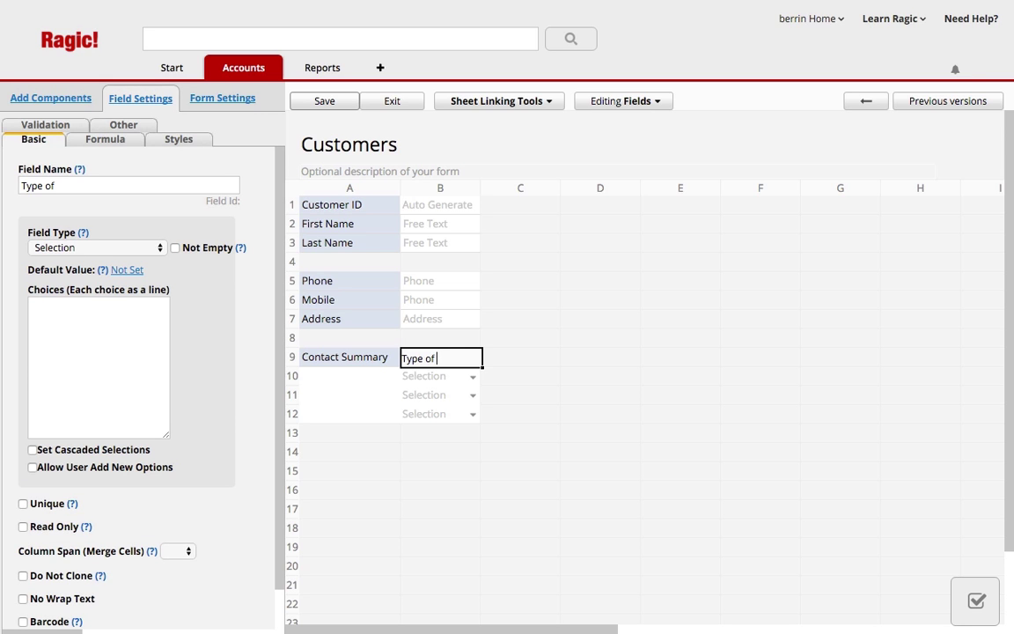
{"action": "type", "text": " Contact"}
- Give Type of Contact the choices Phonecall and Meeting
{"action": "left_click", "coordinate": [147, 324]}
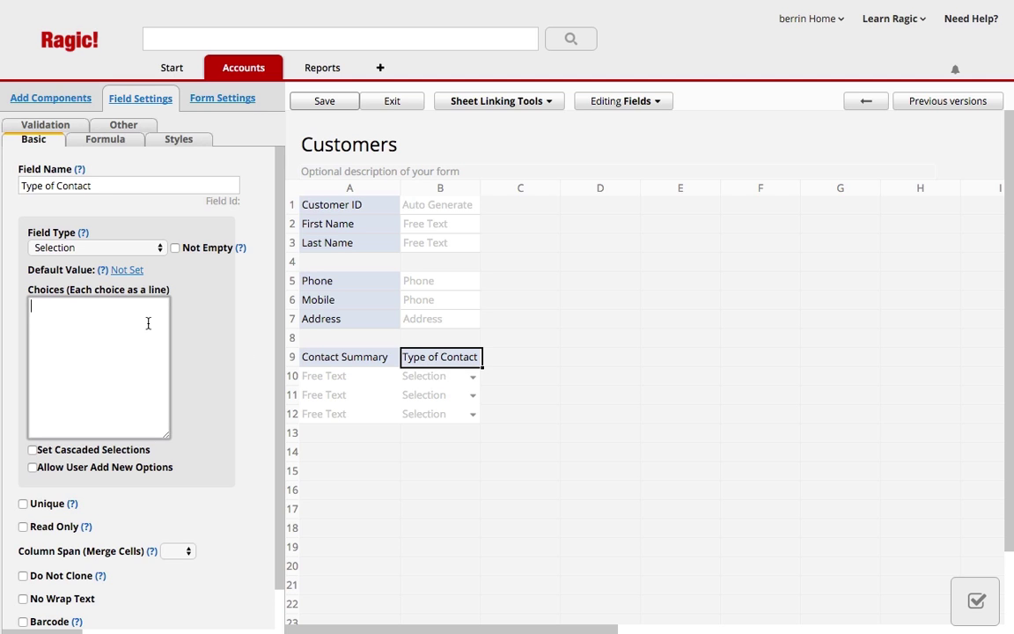
{"action": "type", "text": "Phonecall"}
{"action": "key", "text": "Return"}
{"action": "type", "text": "Meeting"}
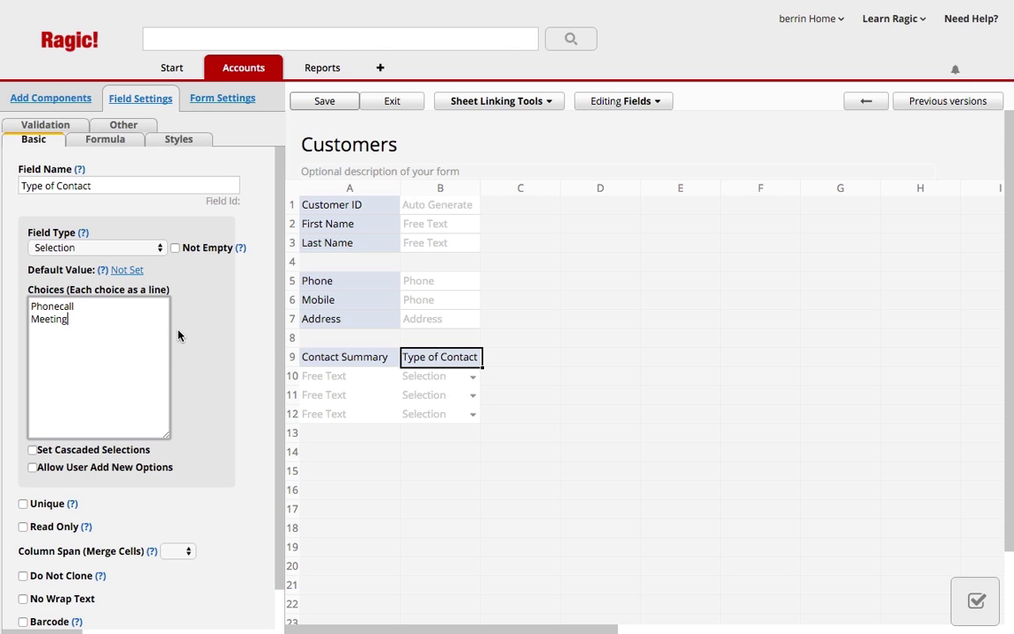
- Name cell C9 'Date and Time' and format it as yyyy/MM/dd HH:mm
{"action": "left_click", "coordinate": [518, 357]}
{"action": "type", "text": "Date anmd"}
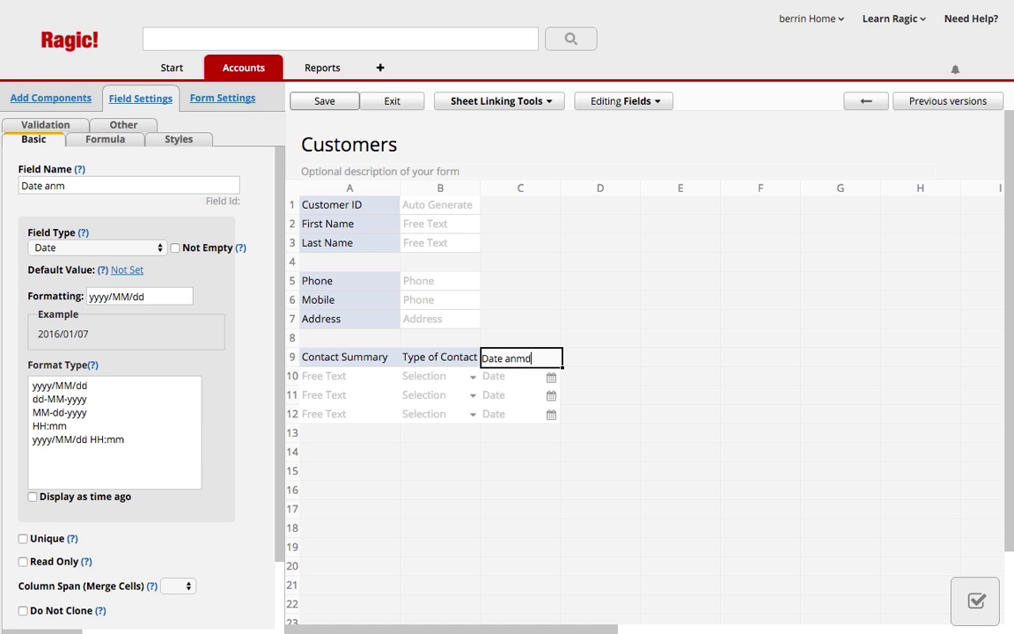
{"action": "key", "text": "BackSpace"}
{"action": "key", "text": "BackSpace"}
{"action": "type", "text": "d Time"}
{"action": "left_click", "coordinate": [120, 444]}
{"action": "left_click", "coordinate": [120, 440]}
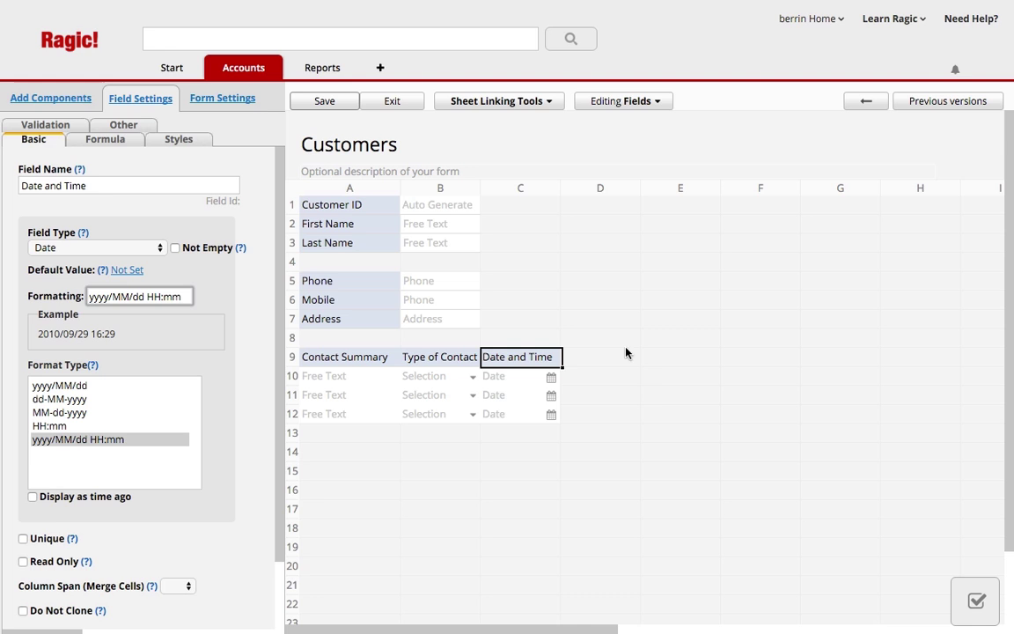
- Save the form design and return to the customer record view
{"action": "left_click", "coordinate": [338, 103]}
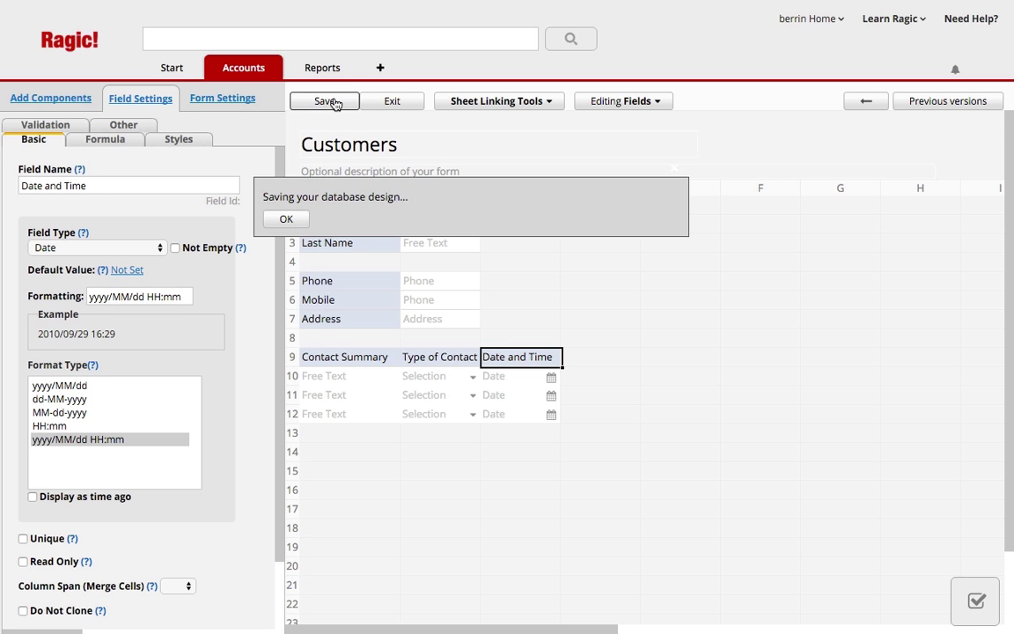
{"action": "left_click", "coordinate": [392, 102]}
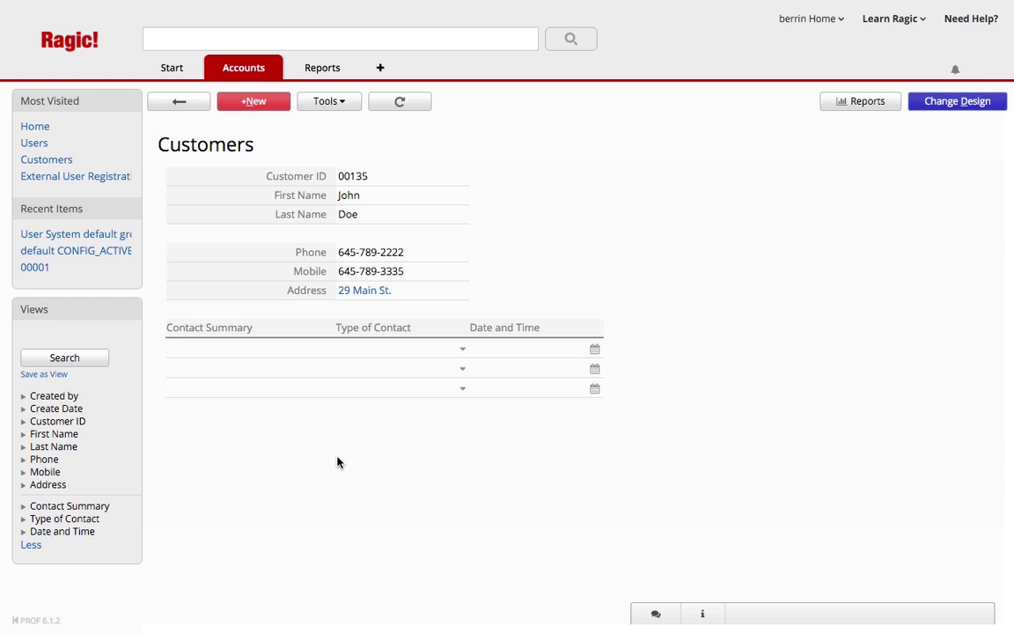
- Fill the first subtable row: Contract info, Phonecall, 2016/01/04 17:00
{"action": "left_click", "coordinate": [236, 346]}
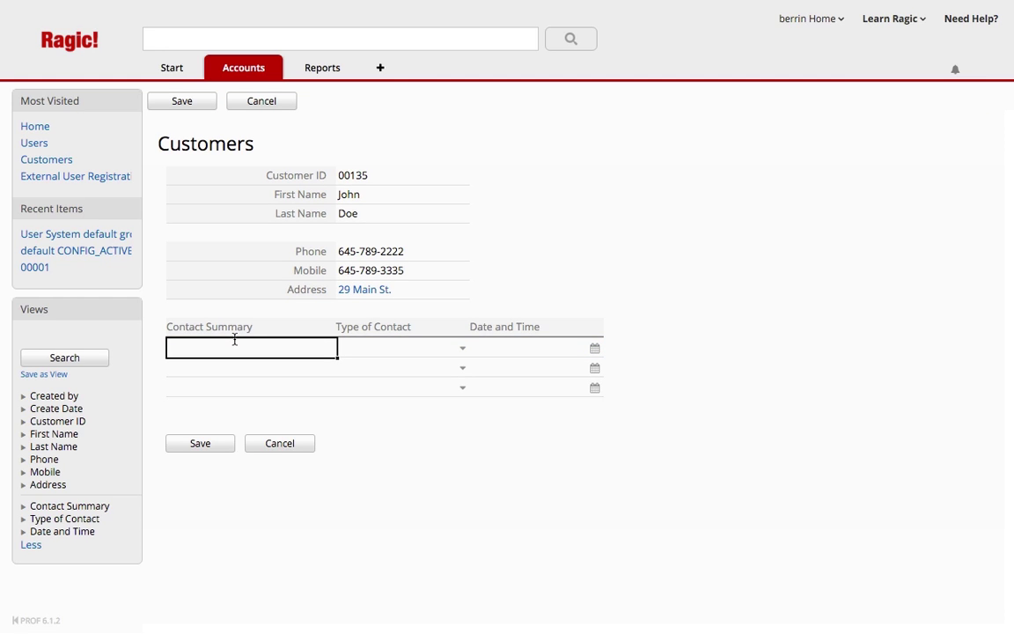
{"action": "type", "text": "Contract info"}
{"action": "left_click", "coordinate": [390, 349]}
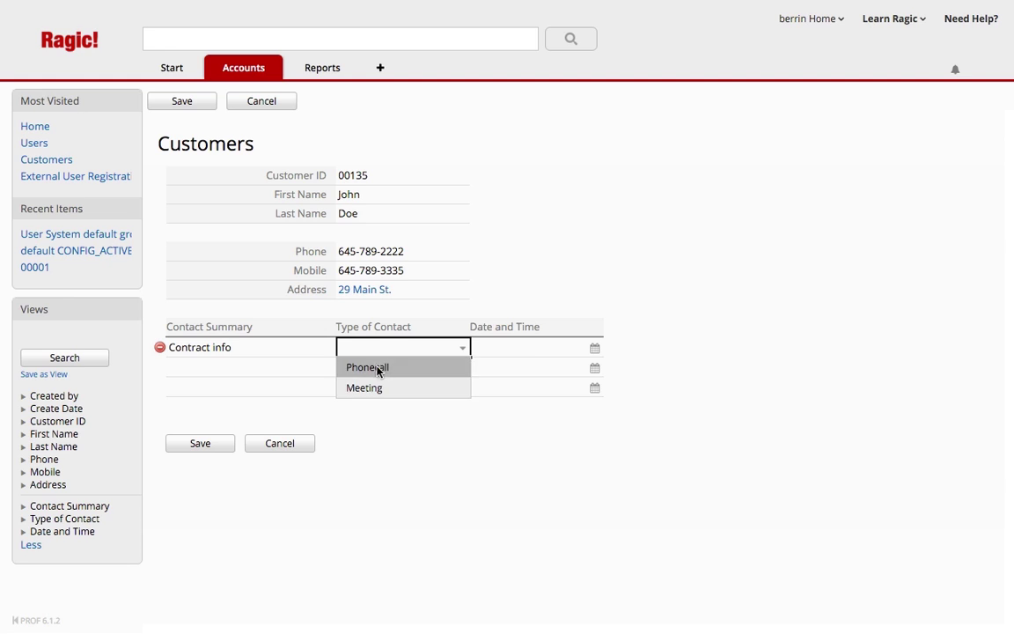
{"action": "left_click", "coordinate": [377, 367]}
{"action": "left_click", "coordinate": [521, 349]}
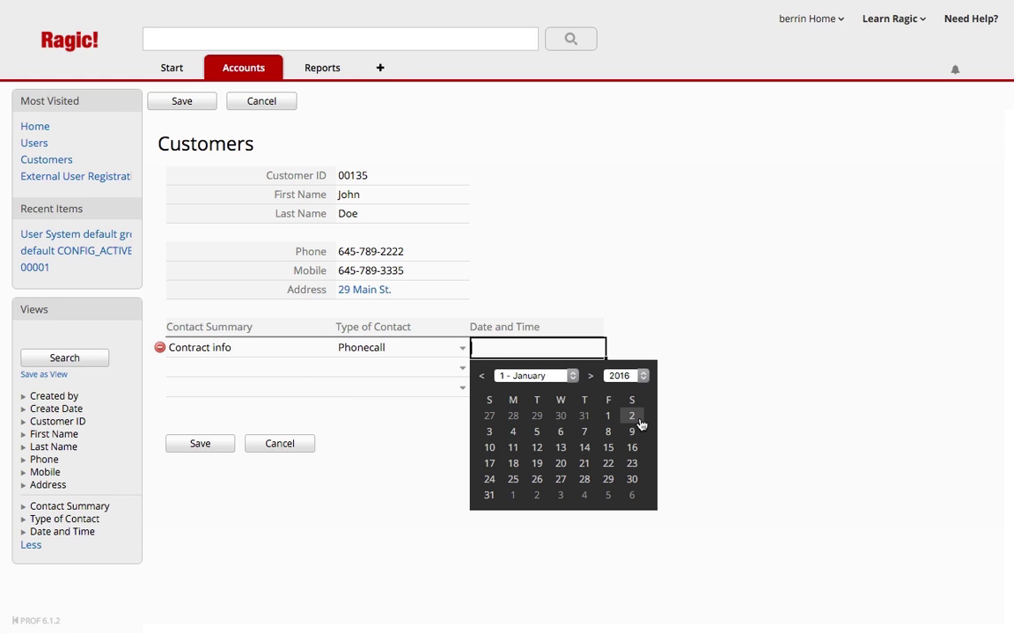
{"action": "left_click", "coordinate": [510, 430]}
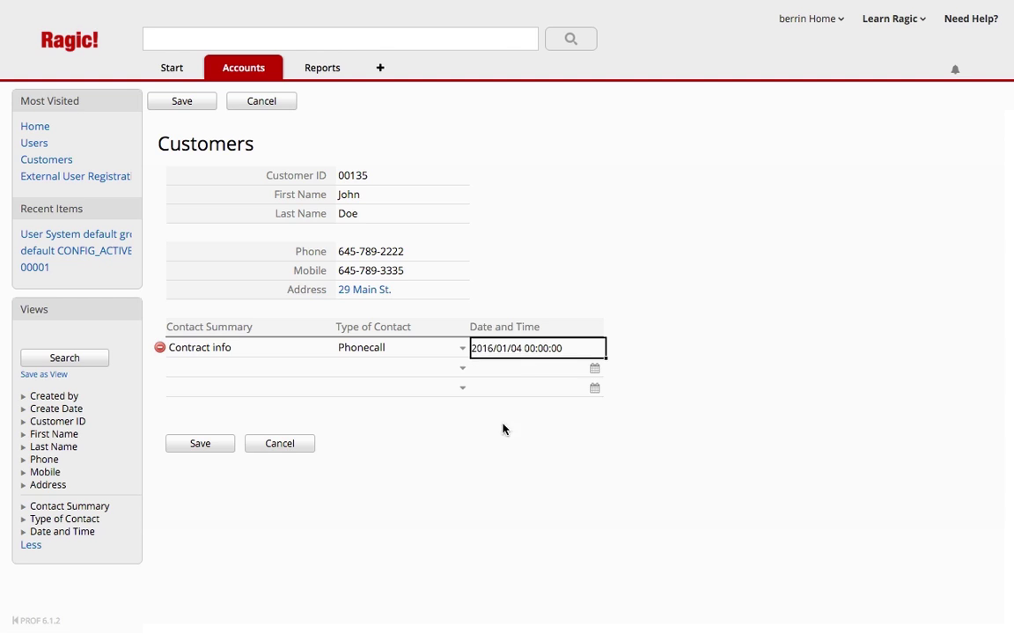
{"action": "double_click", "coordinate": [531, 348]}
{"action": "type", "text": "17"}
- Fill the second row with Initial Meeting, Meeting, 2016/01/06 13:00 and save the record
{"action": "left_click", "coordinate": [250, 367]}
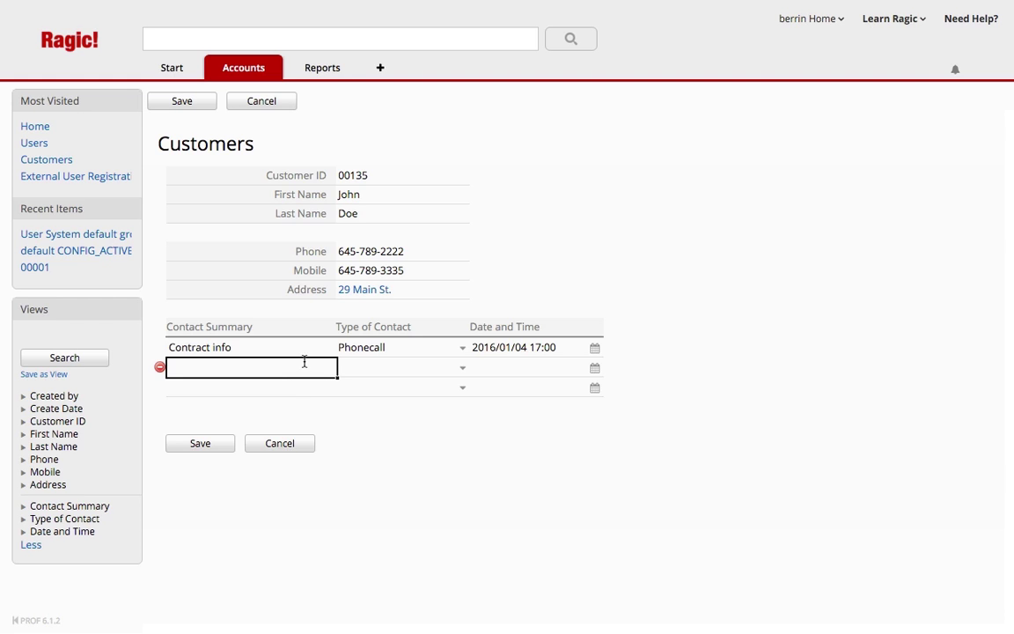
{"action": "type", "text": "Initial Meeting"}
{"action": "left_click", "coordinate": [409, 366]}
{"action": "left_click", "coordinate": [385, 407]}
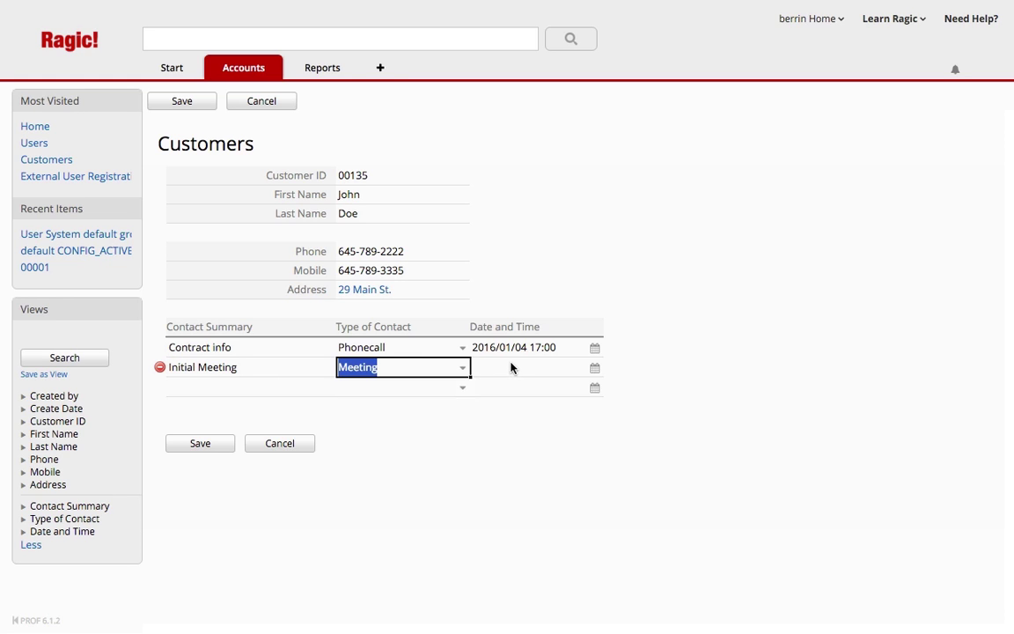
{"action": "left_click", "coordinate": [511, 367]}
{"action": "left_click", "coordinate": [550, 450]}
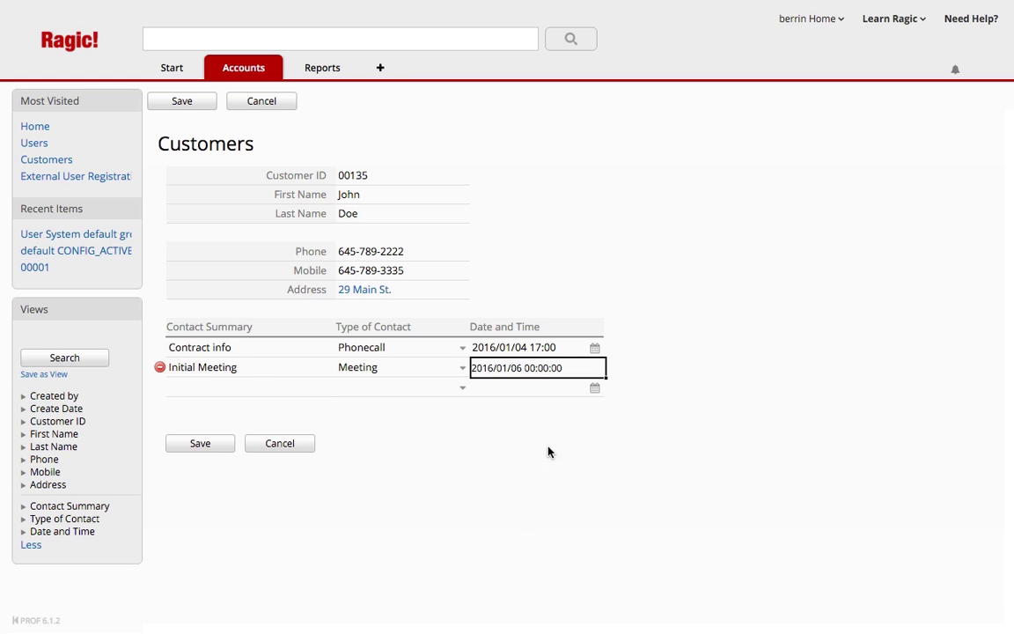
{"action": "key", "text": "BackSpace"}
{"action": "key", "text": "BackSpace"}
{"action": "key", "text": "BackSpace"}
{"action": "type", "text": "13"}
{"action": "left_click", "coordinate": [195, 443]}
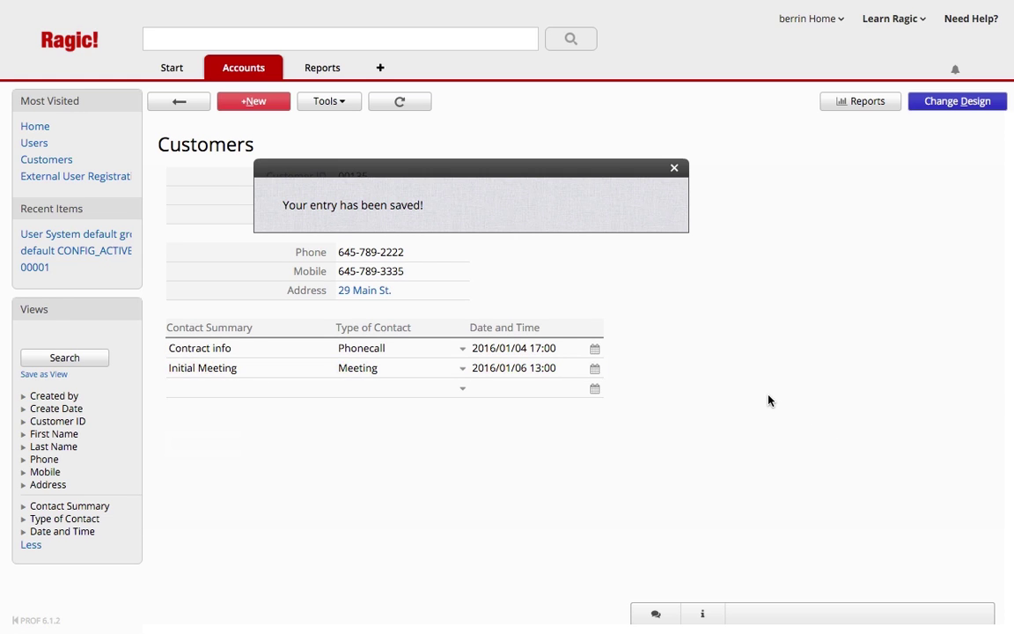